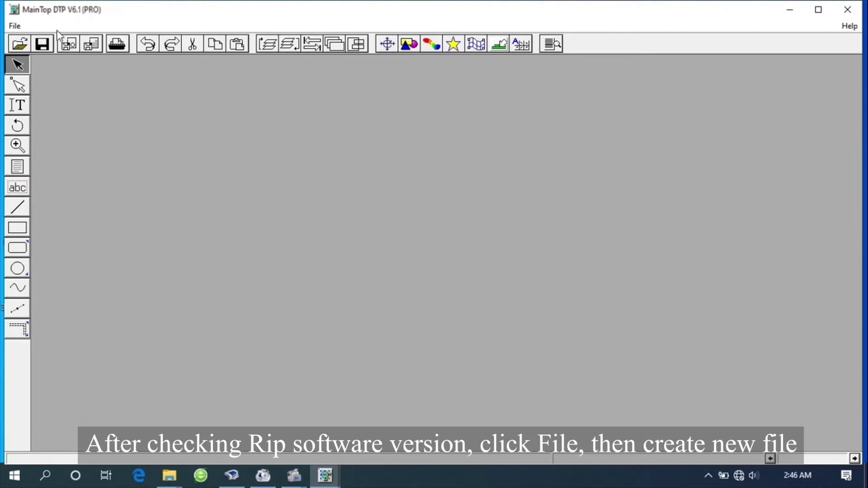
Step: Create a new 100 mm × 200 mm portrait publication with 0 mm spacing and a single master page
left_click(16, 26)
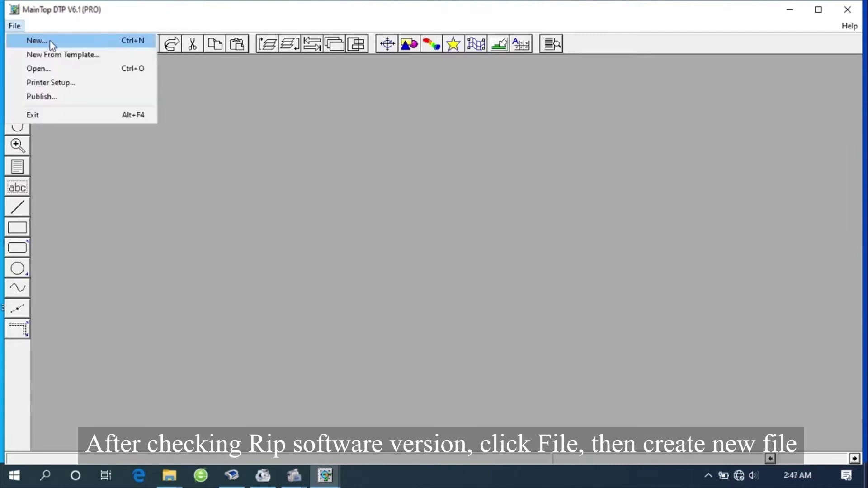
left_click(36, 42)
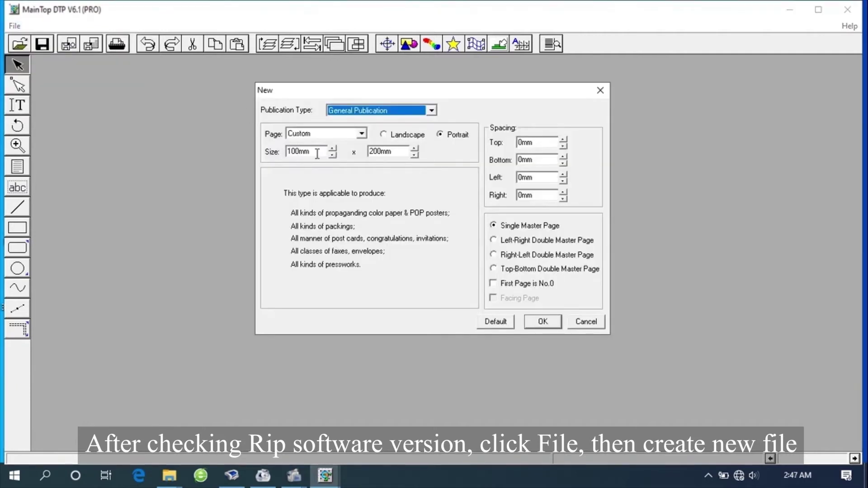
left_click_drag(317, 153, 285, 153)
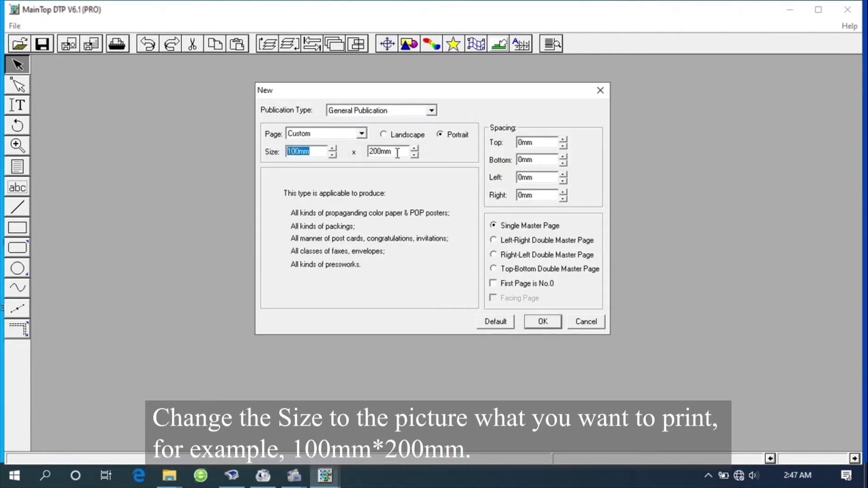
left_click_drag(400, 153, 275, 155)
left_click_drag(316, 153, 282, 159)
type("580mm")
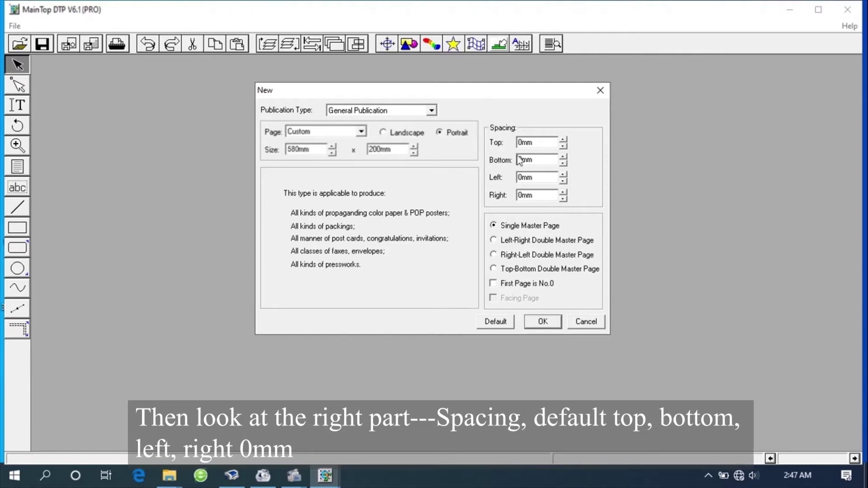
left_click_drag(549, 144, 517, 198)
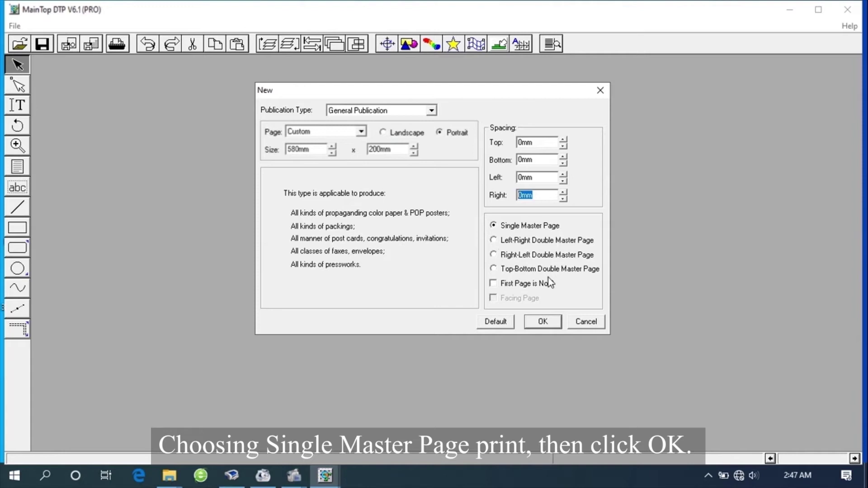
left_click(547, 324)
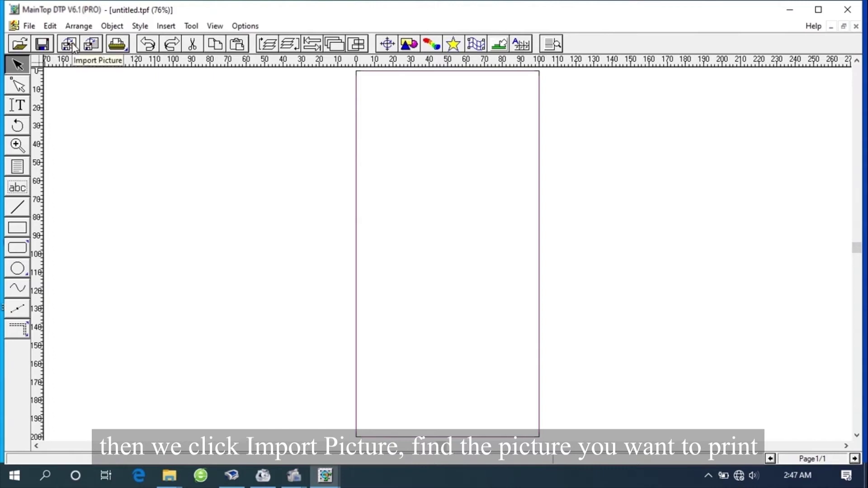
Step: Import the ziyouuu picture from the Desktop with paper Adjust left Off
left_click(72, 47)
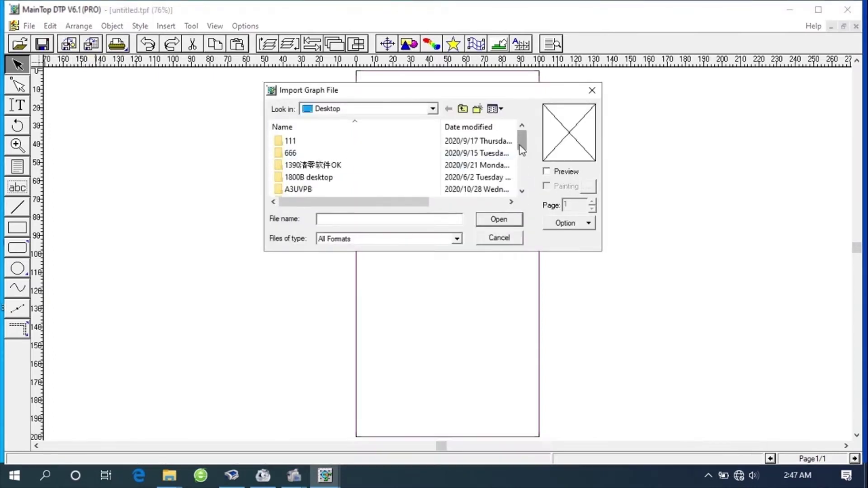
left_click_drag(520, 145, 521, 181)
left_click(379, 190)
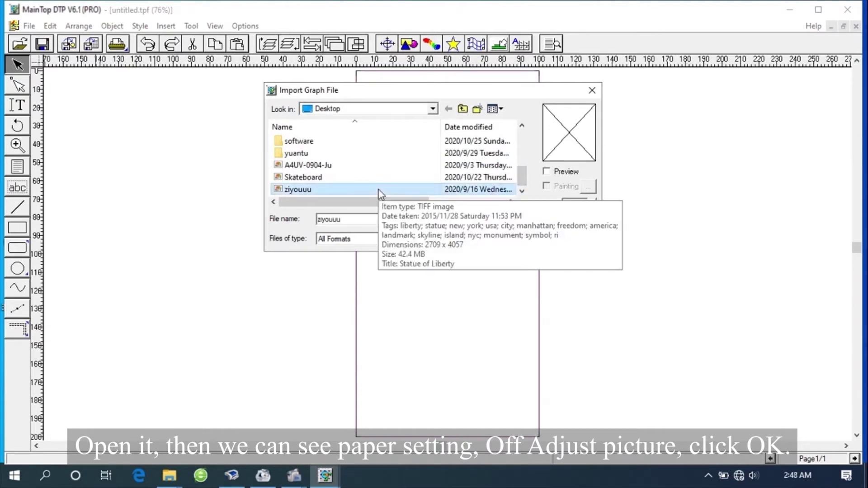
left_click(490, 221)
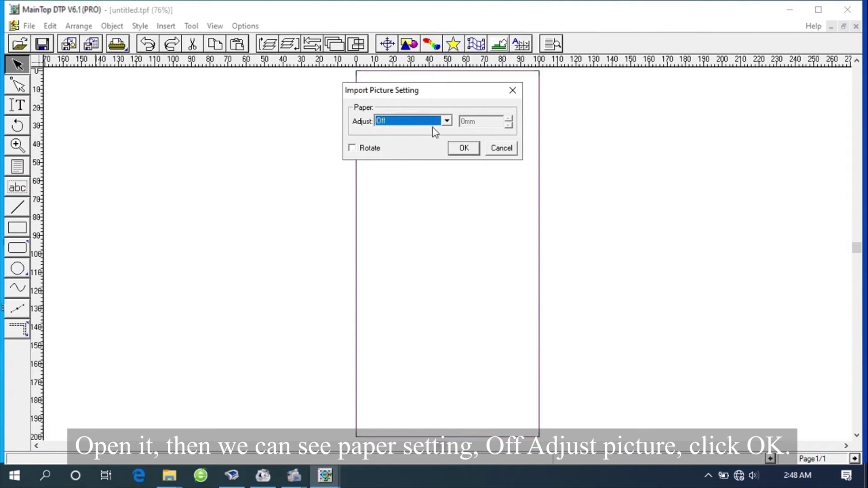
left_click(463, 149)
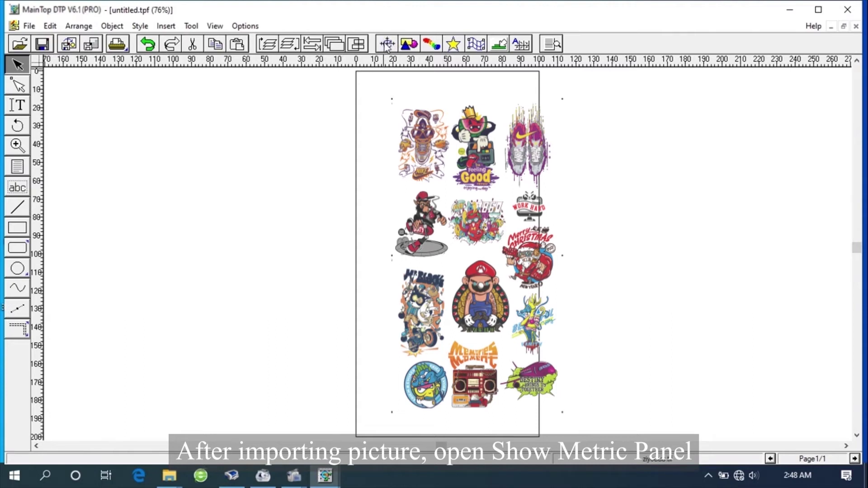
Step: In the metric panel, set the picture's W to 100 and H to 200
left_click(387, 44)
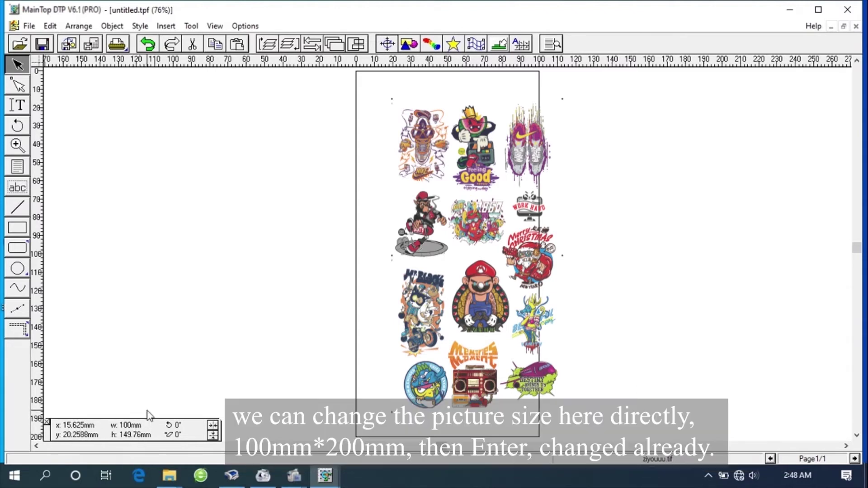
double_click(145, 425)
type("100")
key("Tab")
type("200")
key("Return")
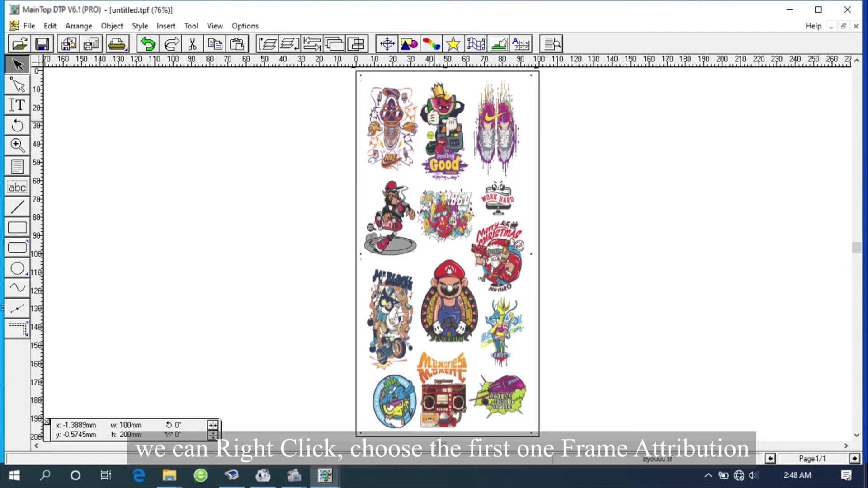
Step: Apply Constrain Proportion in Frame Attribution so the picture becomes 100 mm × 149.76 mm
right_click(435, 121)
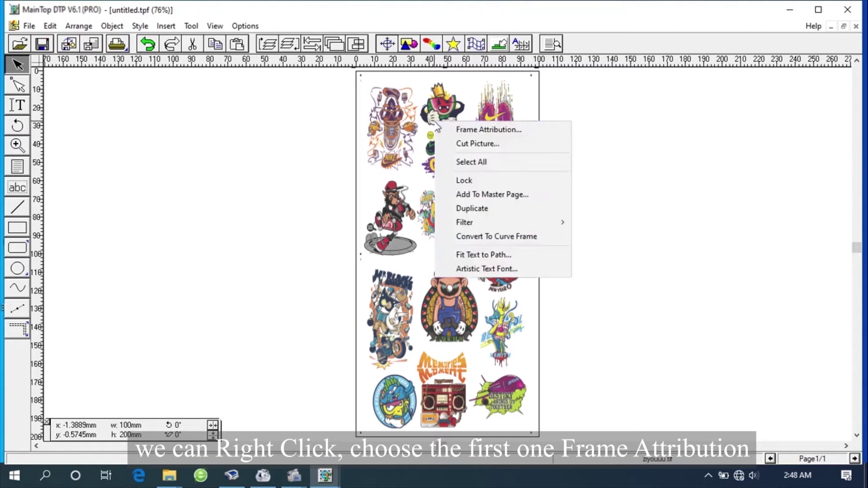
left_click(495, 131)
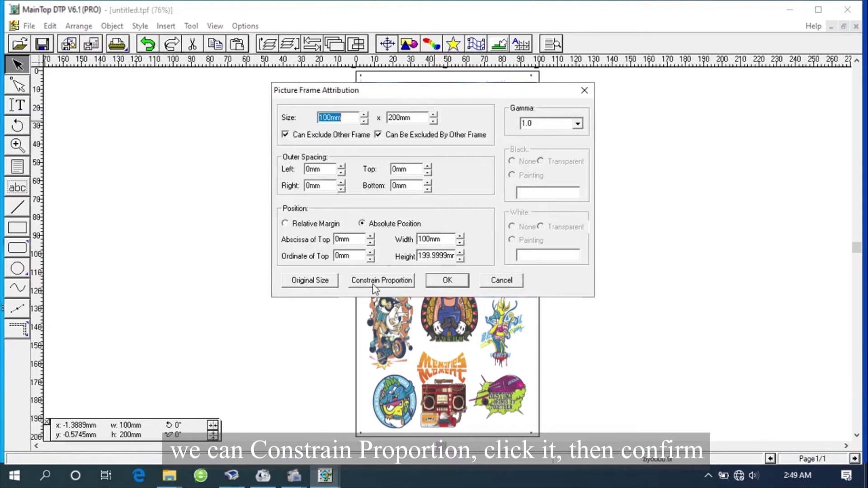
left_click(387, 283)
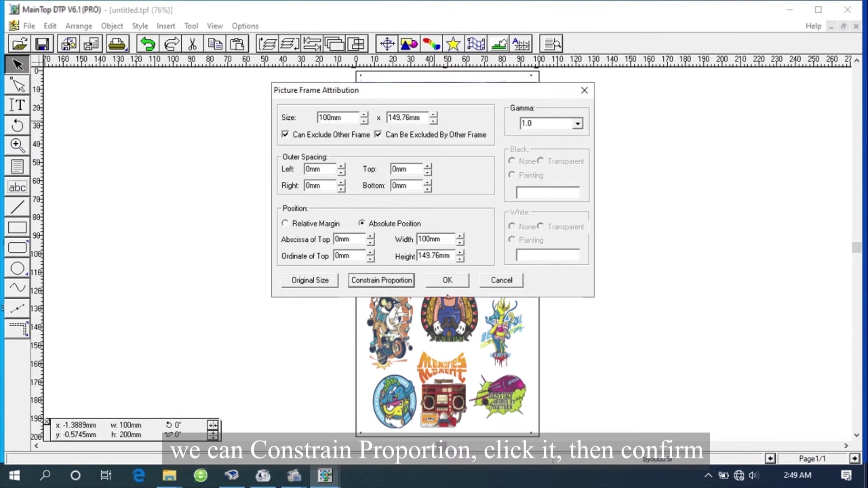
left_click(447, 280)
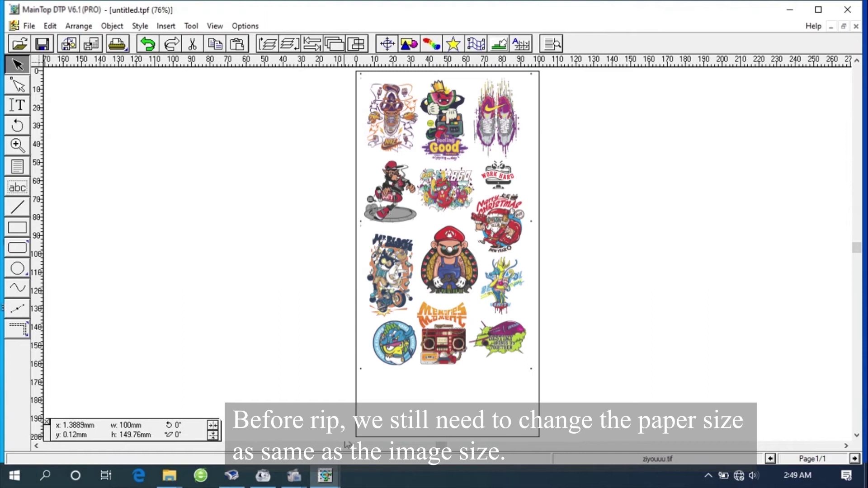
Step: Change the page height in Page Setup from 200 mm to 149.76 mm, keeping width 100 mm
left_click(31, 27)
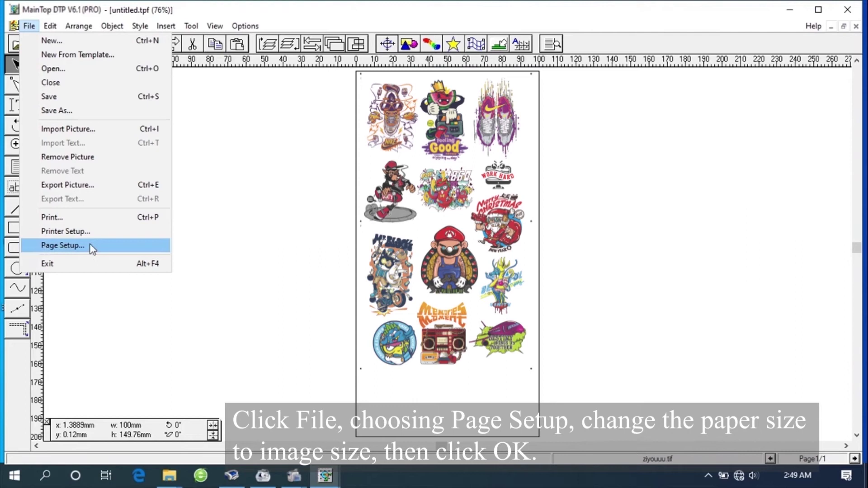
left_click(63, 246)
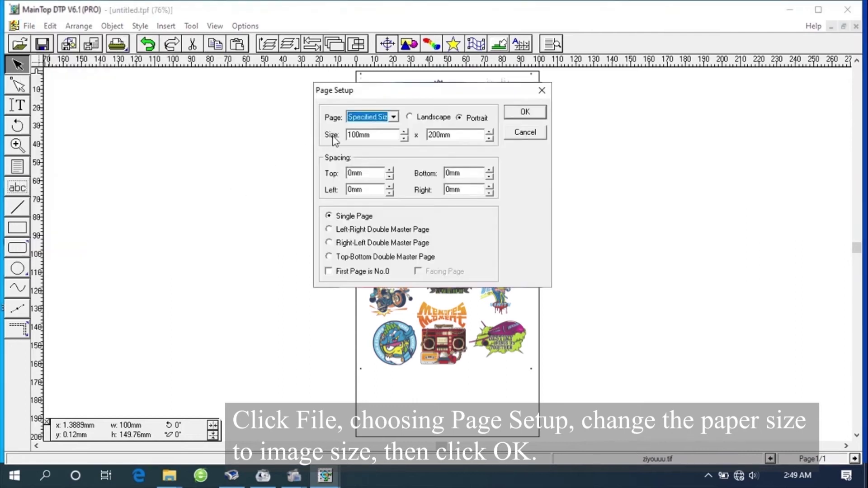
left_click_drag(466, 134, 427, 134)
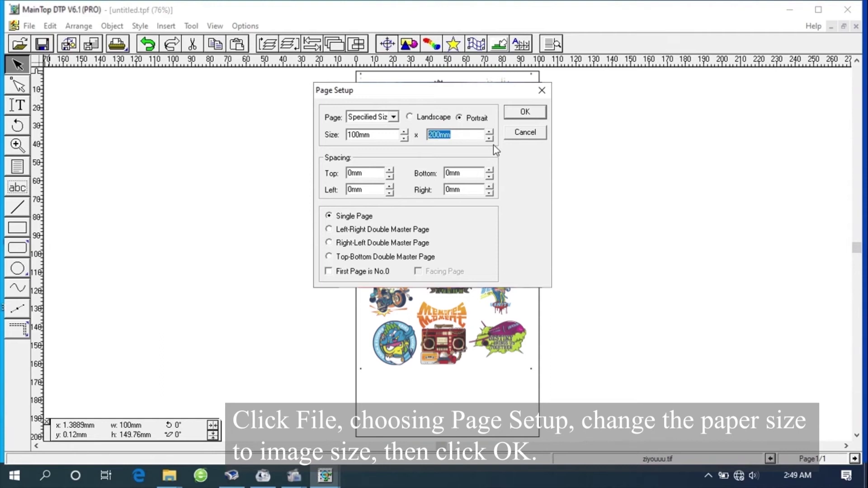
type("149.76")
left_click(534, 114)
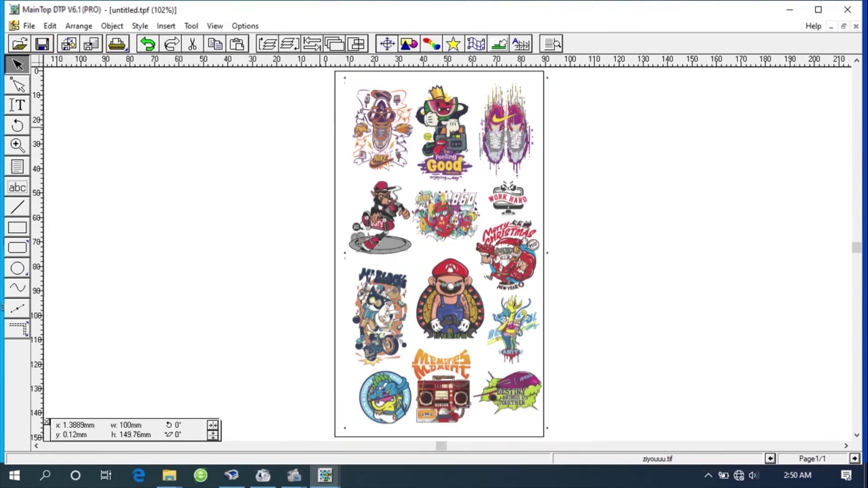
Step: Align the sticker sheet to the page centre vertically and horizontally, then deselect it
left_click(310, 45)
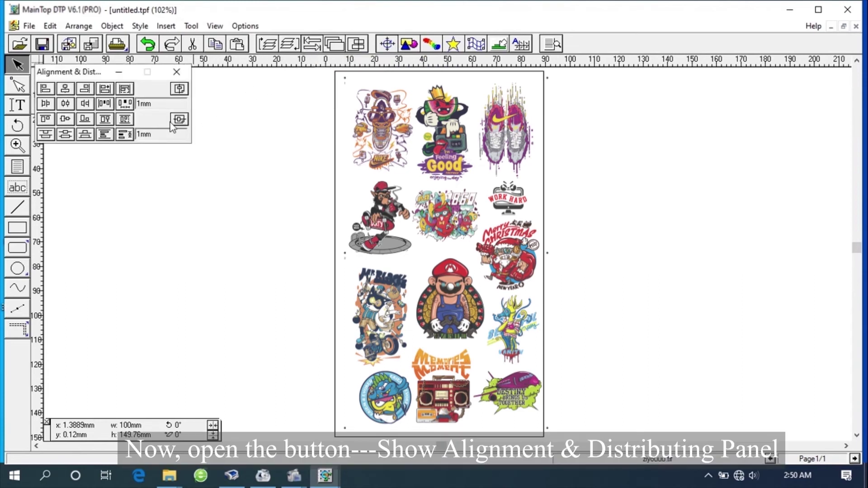
left_click(179, 120)
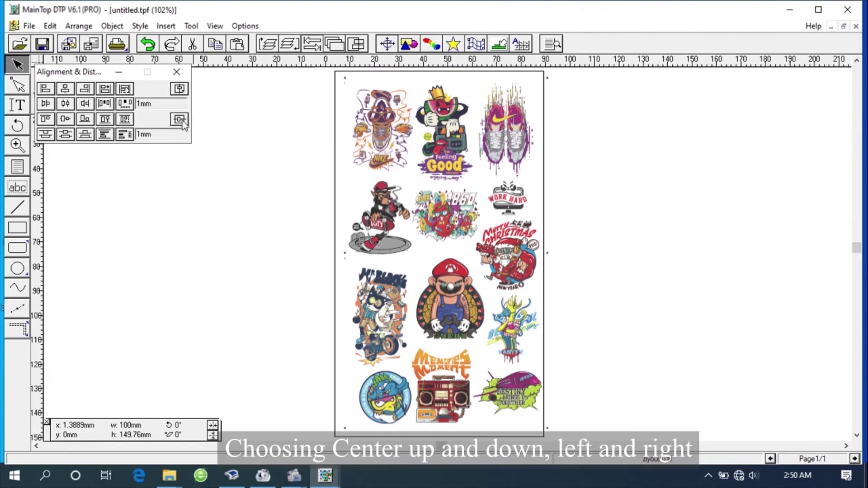
left_click(179, 89)
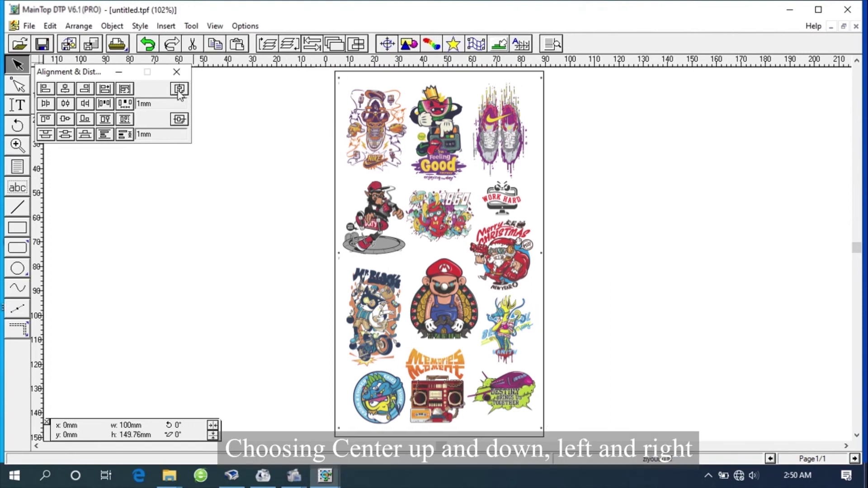
left_click(243, 191)
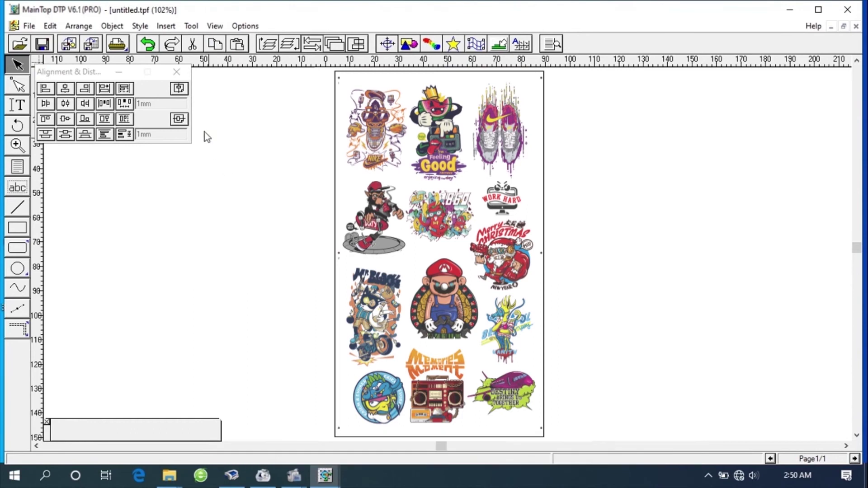
Step: Turn on Inverse printing in the Print dialog
left_click(117, 45)
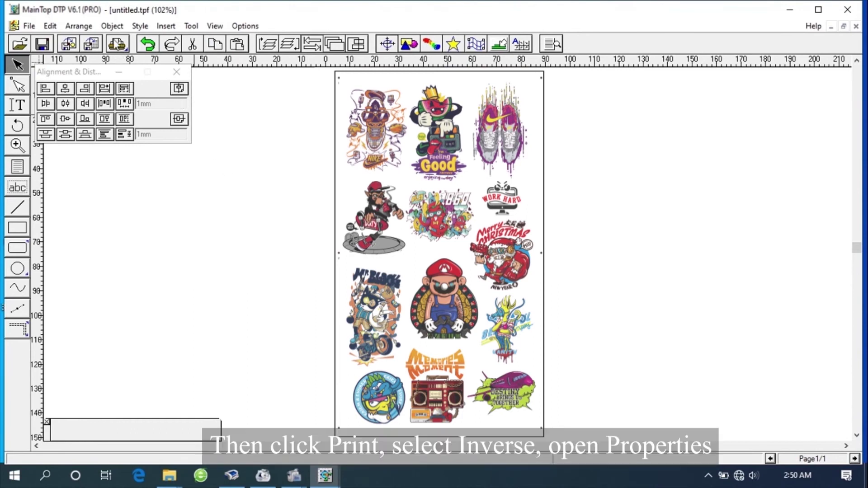
left_click(117, 45)
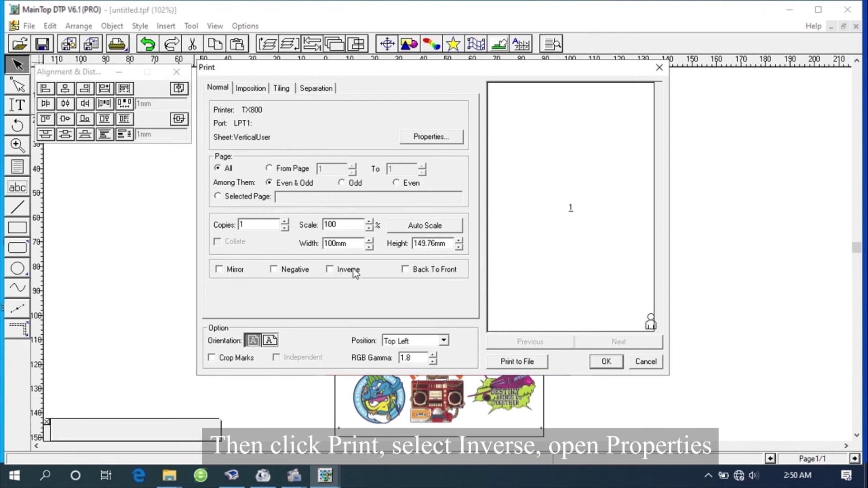
left_click(335, 272)
Step: Auto-set the printer paper size to match the image in the TX800 properties
left_click(428, 139)
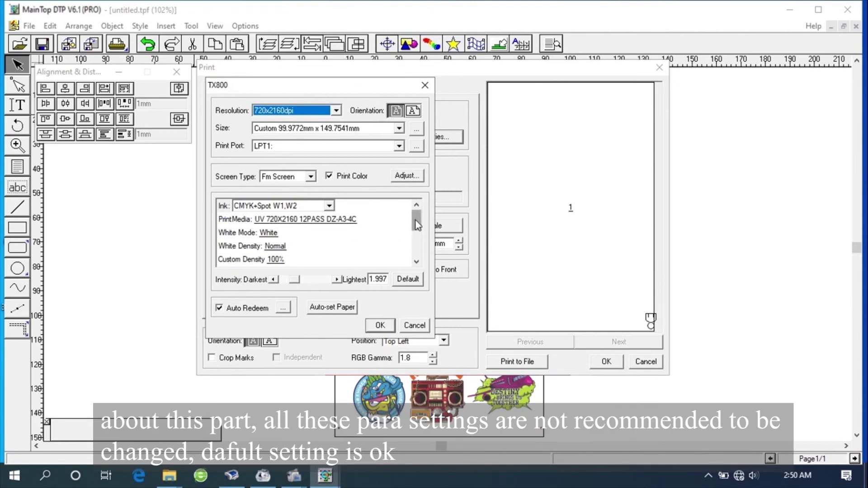
mouse_move(415, 223)
left_mouse_down()
mouse_move(416, 267)
mouse_move(412, 217)
mouse_move(416, 266)
mouse_move(418, 224)
left_mouse_up()
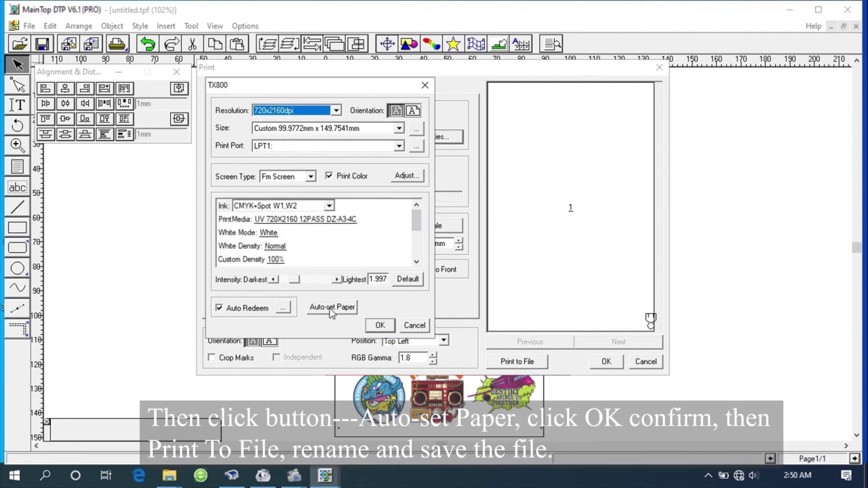
left_click(338, 309)
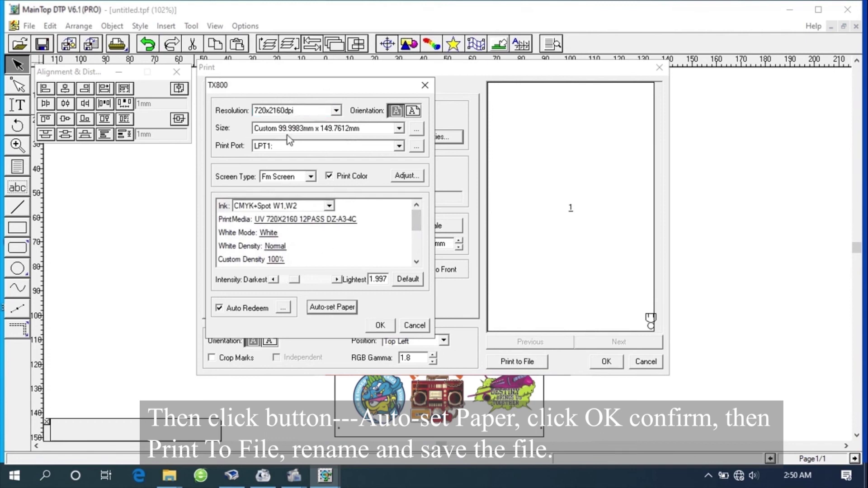
left_click(330, 312)
left_click(379, 326)
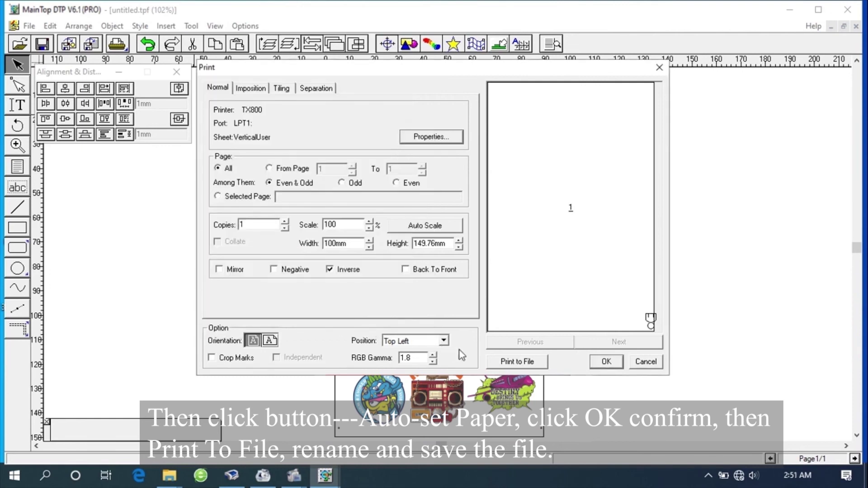
Step: Print to a file named 888Funsun on the Desktop and start the RIP
left_click(509, 365)
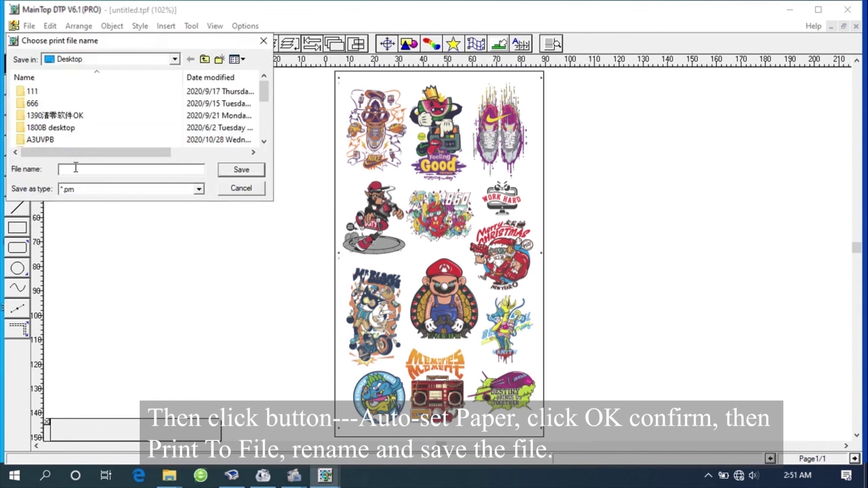
type("888Funsun")
left_click(237, 175)
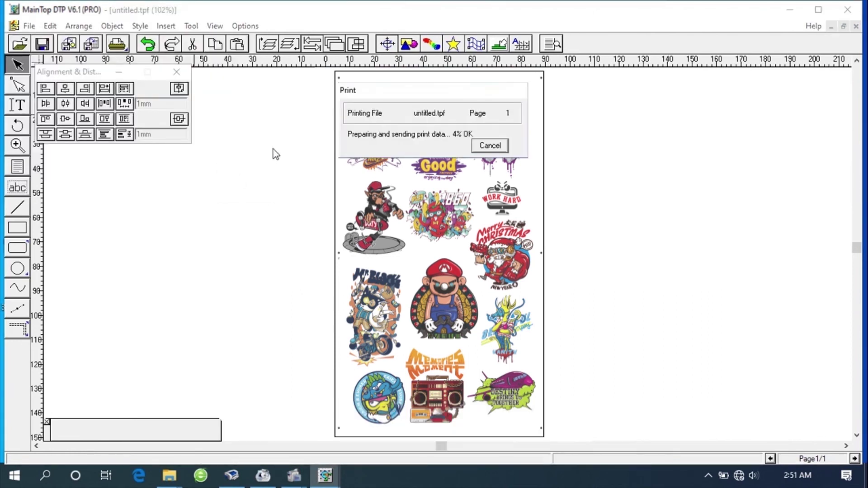